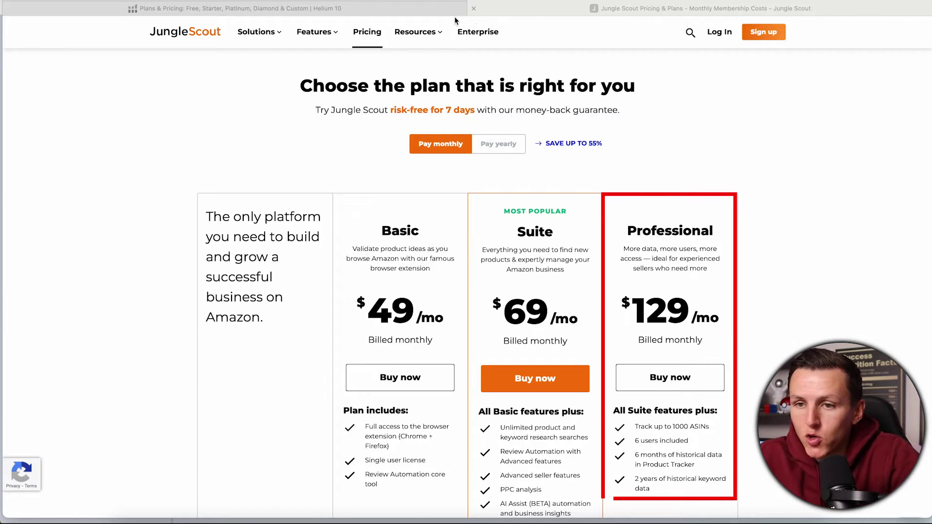
Bring up Helium 10's pricing page with Diamond $279, Platinum $99 and Starter $39 plans
{"action": "left_click", "coordinate": [362, 12]}
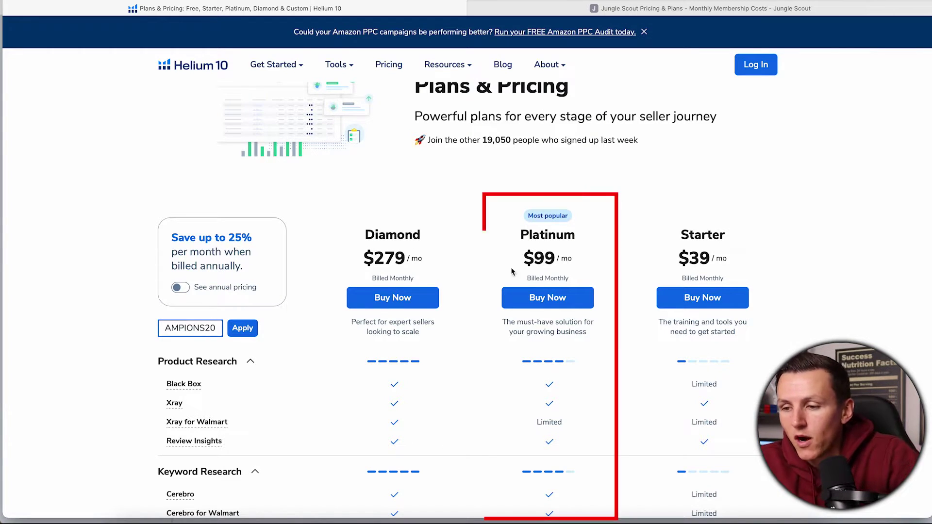
{"action": "left_click_drag", "start_coordinate": [518, 235], "coordinate": [588, 243]}
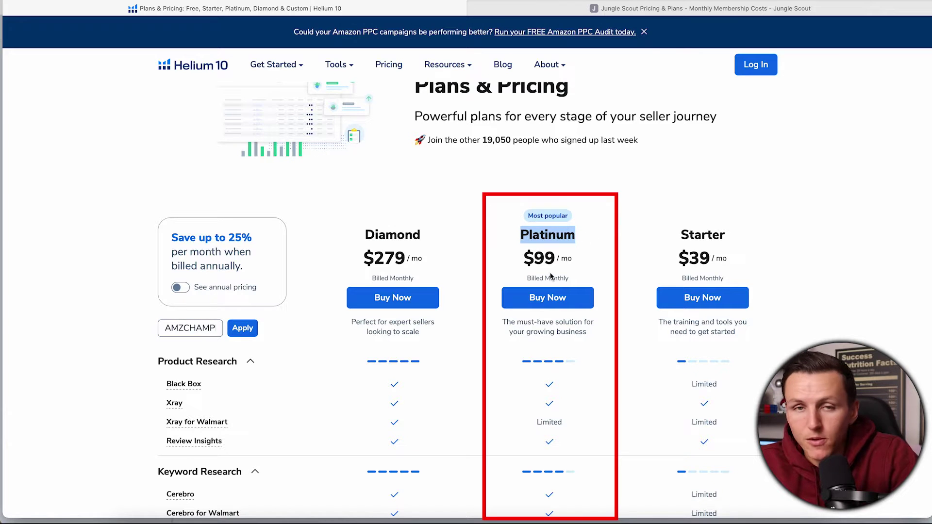
{"action": "left_click", "coordinate": [611, 8]}
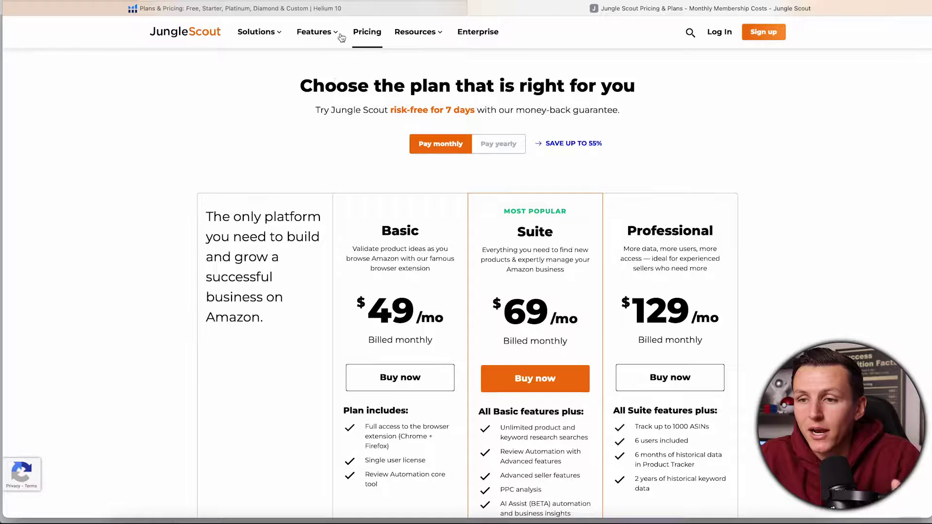
{"action": "left_click", "coordinate": [343, 9]}
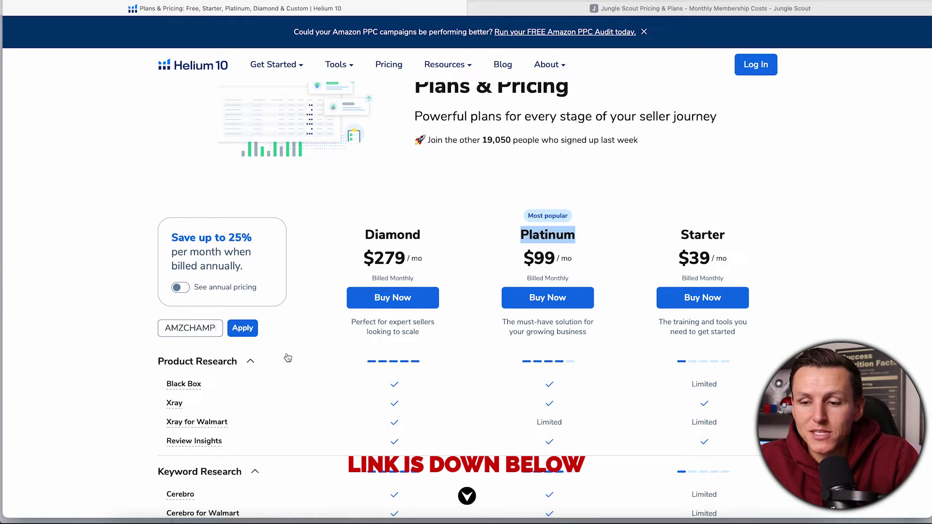
Apply the 20%-off coupon (Platinum $80, Diamond $224), highlight $80, then return to Jungle Scout pricing
{"action": "left_click", "coordinate": [251, 332]}
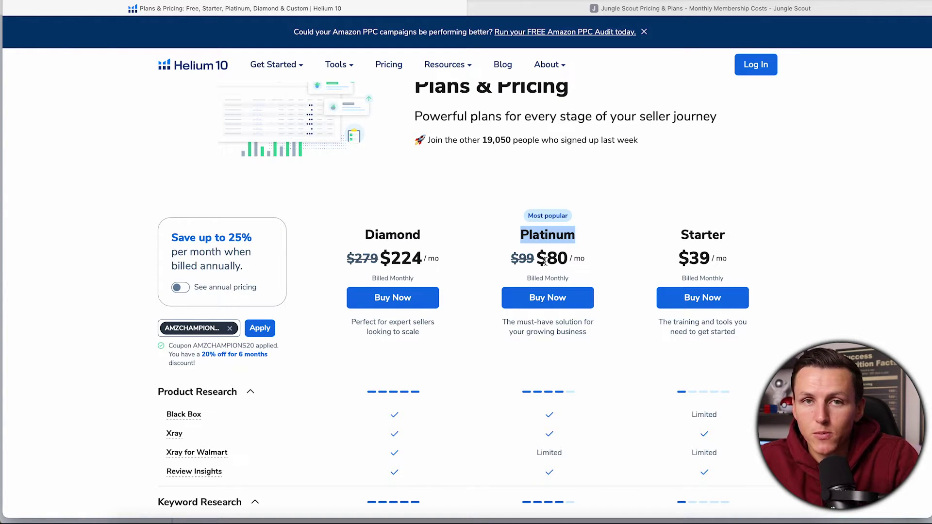
{"action": "left_click_drag", "start_coordinate": [545, 254], "coordinate": [568, 254]}
{"action": "key", "text": "ctrl+Tab"}
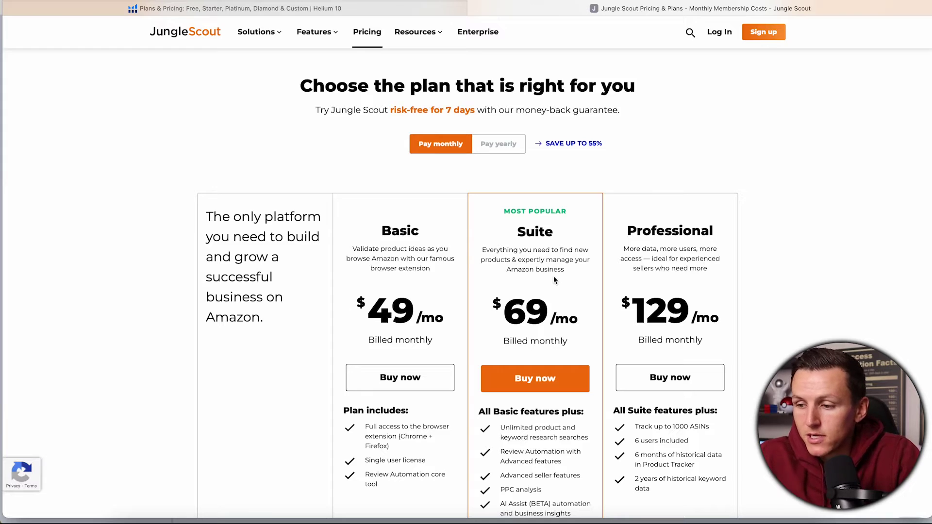
Highlight Professional's $129 price, then the Historical keyword data row: Basic 1 month, Suite 1 year
{"action": "left_click_drag", "start_coordinate": [627, 308], "coordinate": [696, 308]}
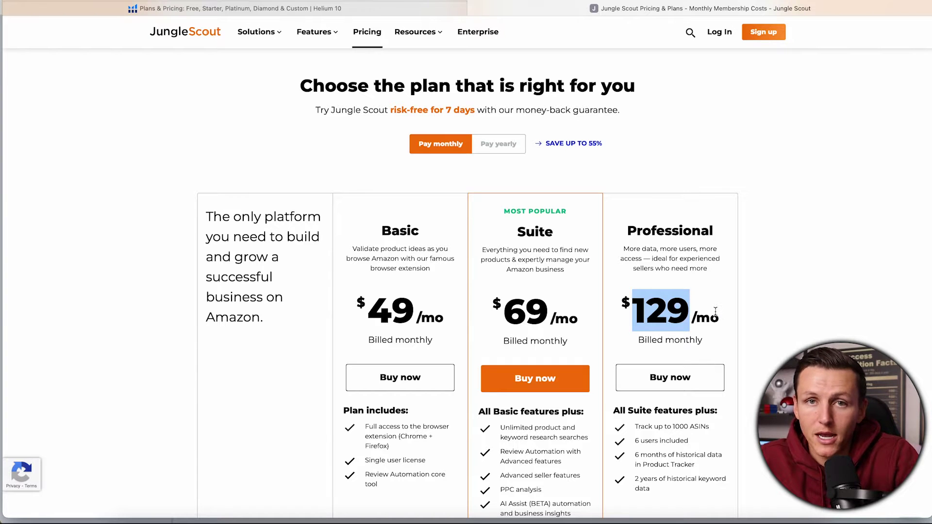
{"action": "scroll", "coordinate": [680, 309], "scroll_direction": "down", "scroll_amount": 20}
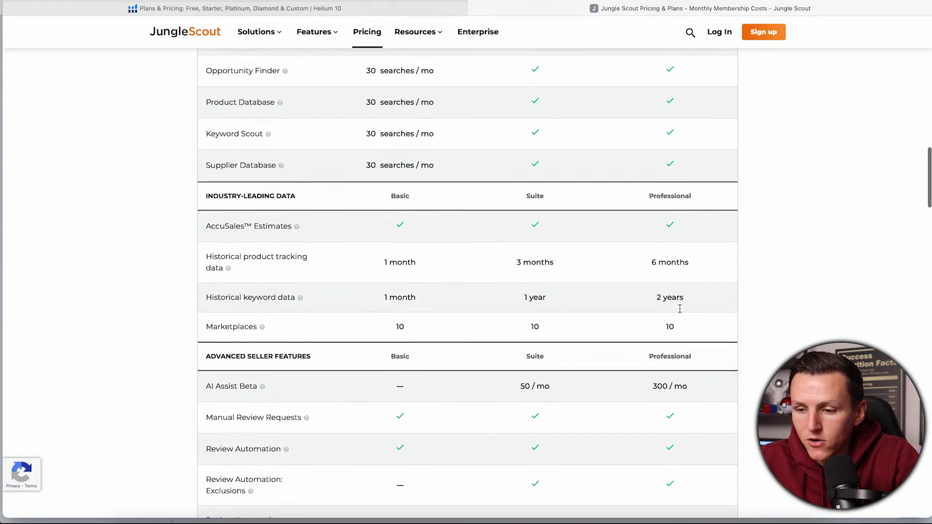
{"action": "scroll", "coordinate": [680, 309], "scroll_direction": "down", "scroll_amount": 15}
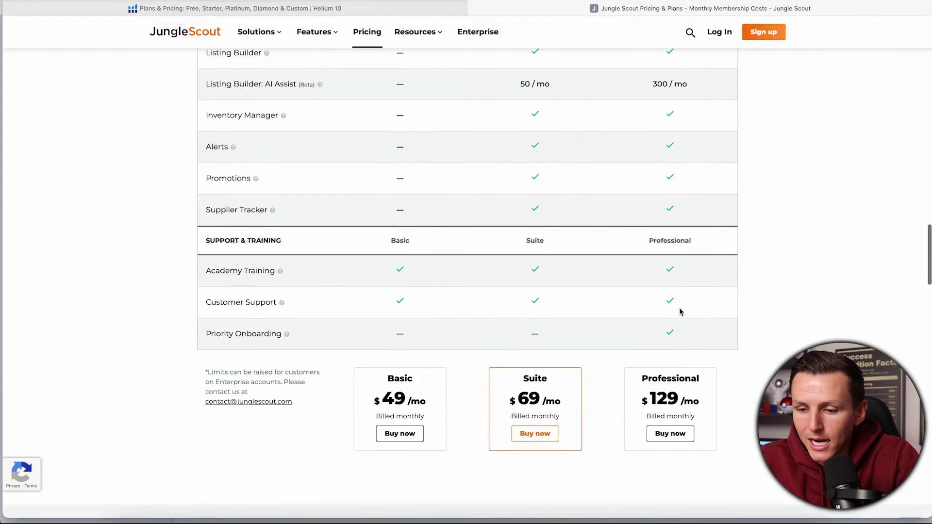
{"action": "scroll", "coordinate": [679, 312], "scroll_direction": "up", "scroll_amount": 15}
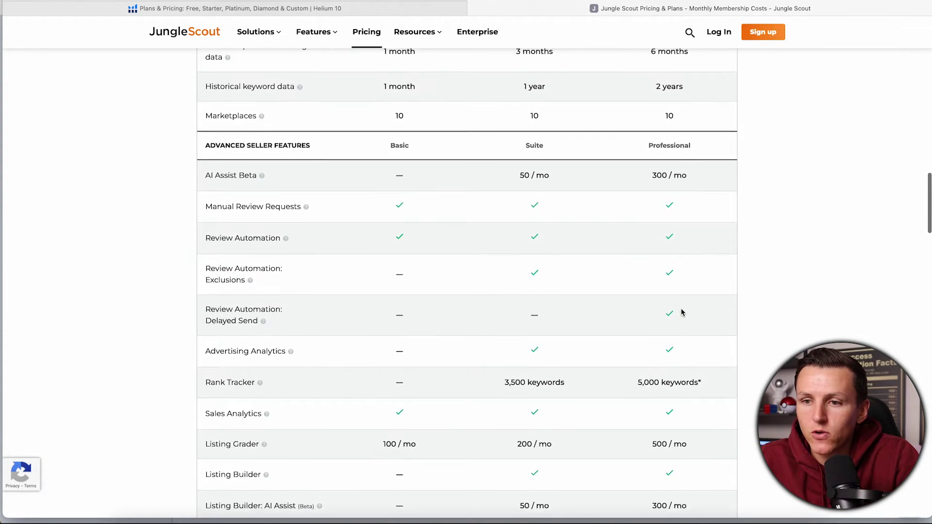
{"action": "left_click_drag", "start_coordinate": [209, 163], "coordinate": [295, 163]}
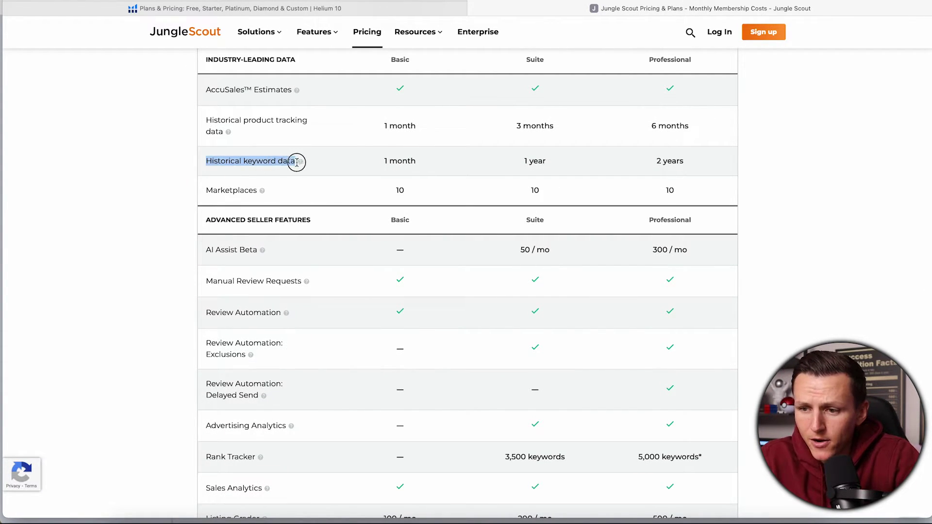
{"action": "left_click_drag", "start_coordinate": [384, 161], "coordinate": [413, 161]}
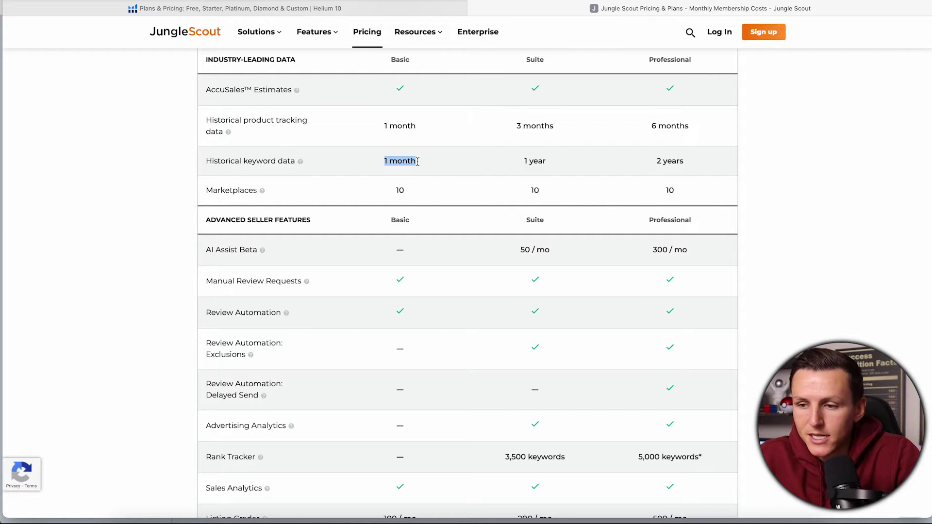
{"action": "left_click_drag", "start_coordinate": [523, 163], "coordinate": [548, 164]}
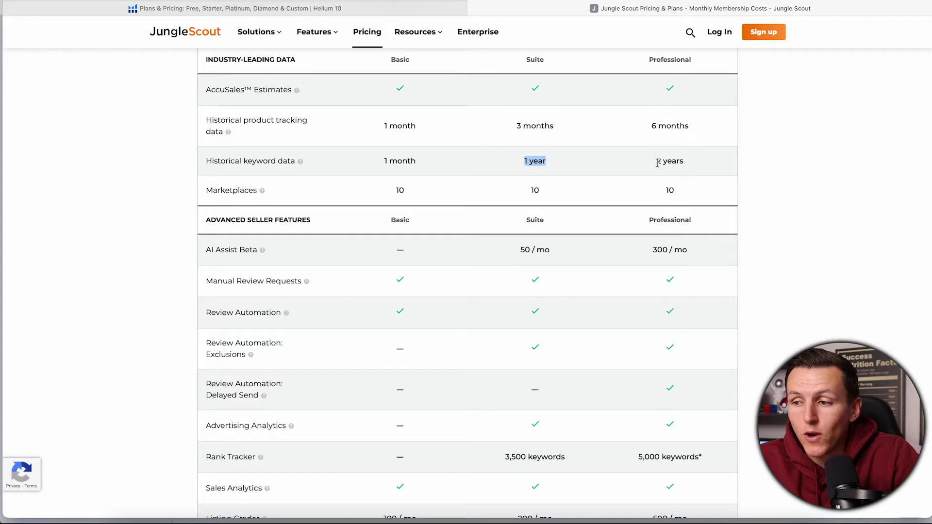
{"action": "left_click_drag", "start_coordinate": [654, 161], "coordinate": [689, 162]}
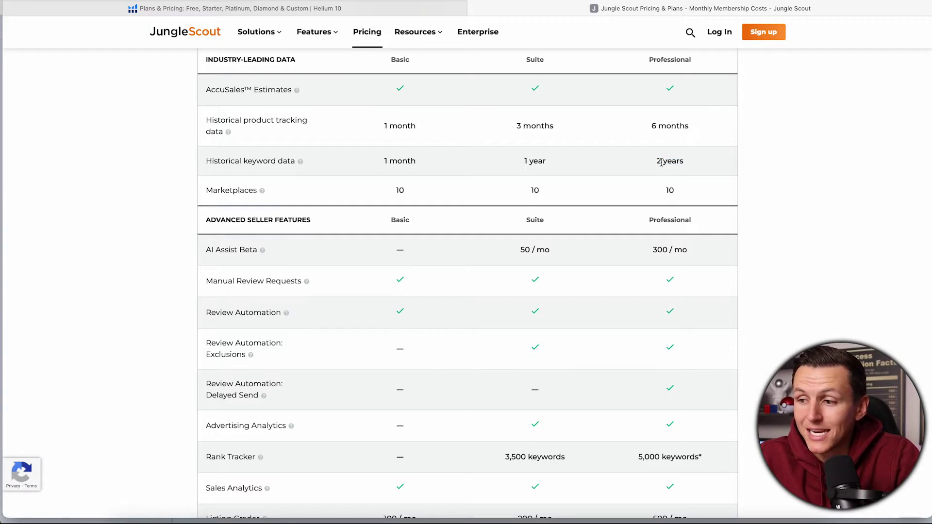
Highlight Professional's 2 years of keyword history, then its $129 price on the plan cards
{"action": "left_click_drag", "start_coordinate": [656, 164], "coordinate": [686, 161]}
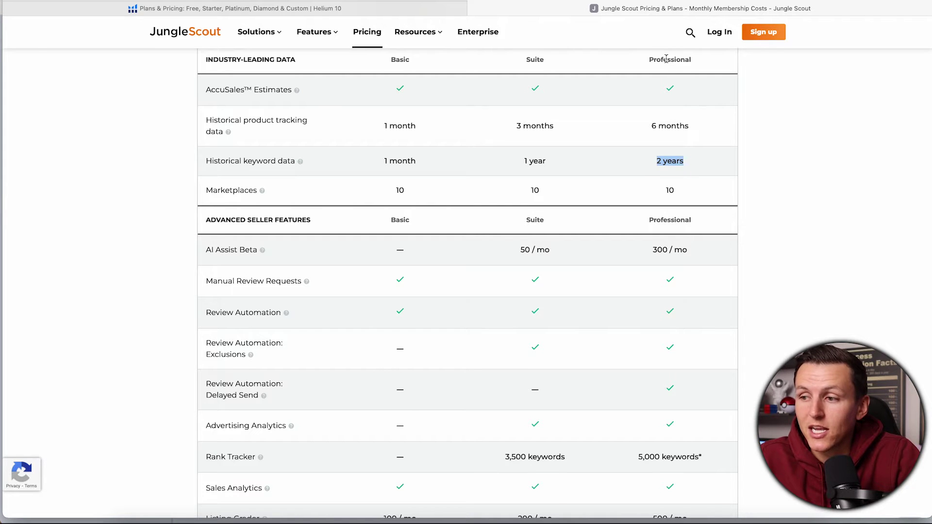
{"action": "scroll", "coordinate": [662, 135], "scroll_direction": "up", "scroll_amount": 15}
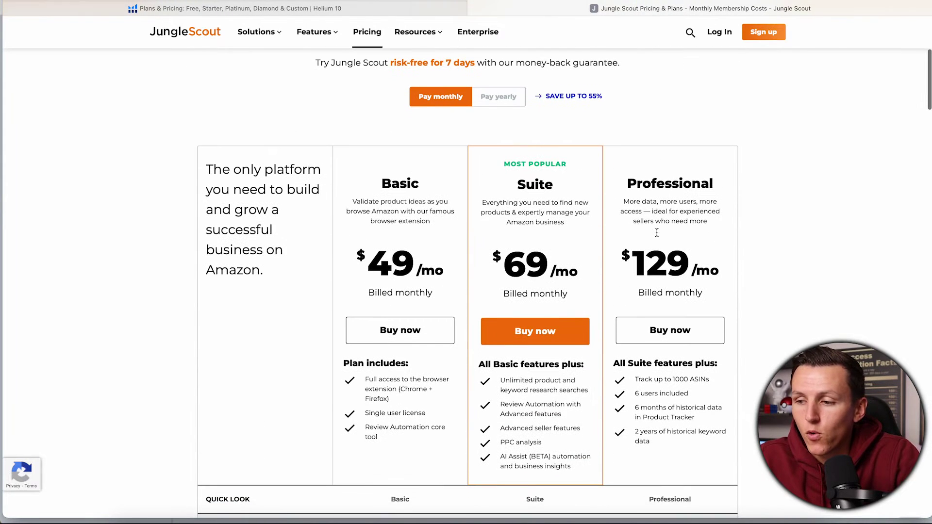
{"action": "left_click_drag", "start_coordinate": [634, 254], "coordinate": [710, 254]}
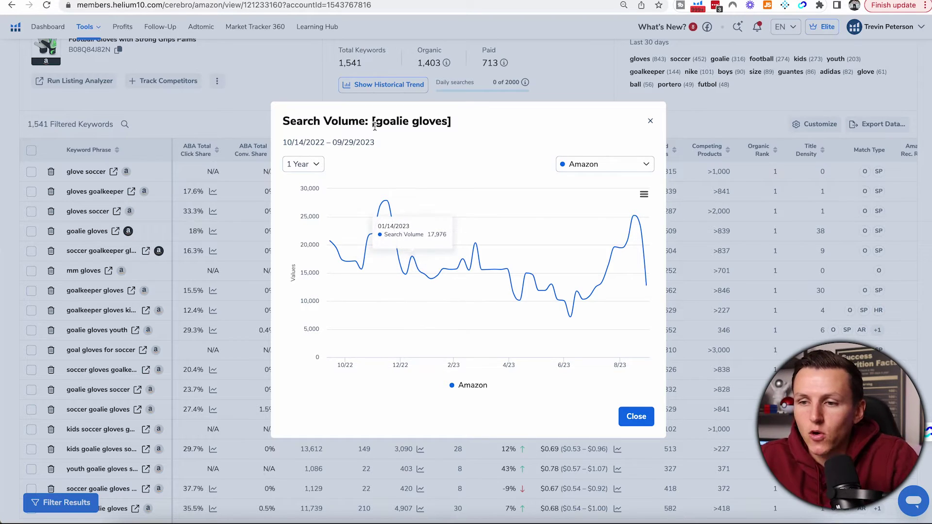
Highlight the goalie gloves keyword and set the Cerebro search volume chart to All time
{"action": "left_click_drag", "start_coordinate": [375, 122], "coordinate": [447, 122]}
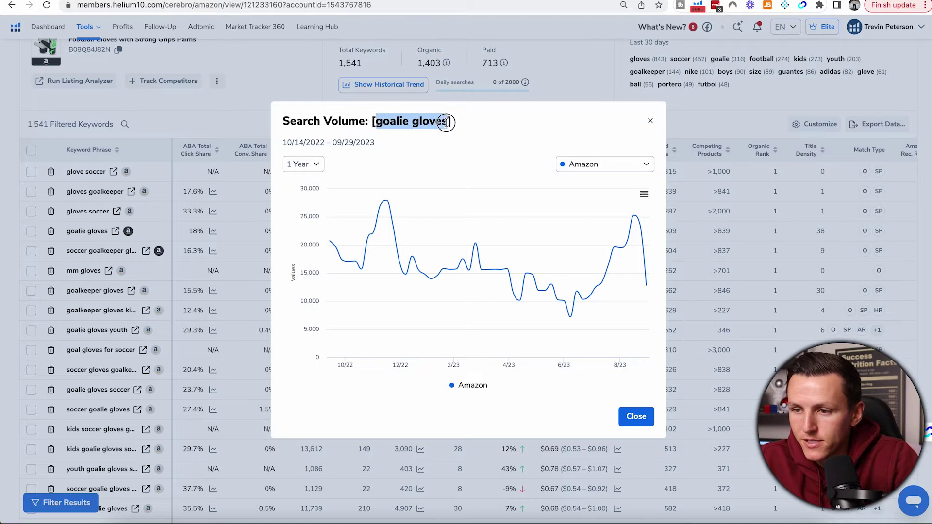
{"action": "left_click", "coordinate": [315, 165]}
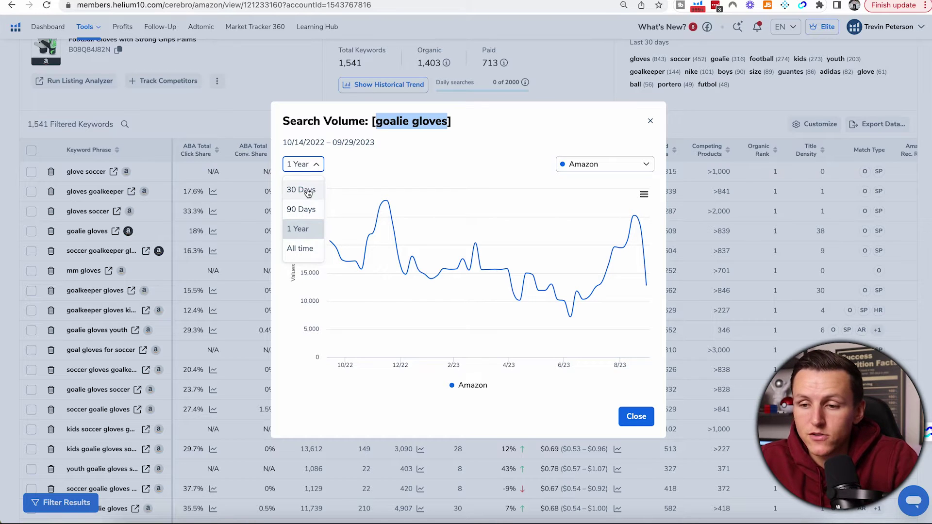
{"action": "left_click", "coordinate": [300, 250]}
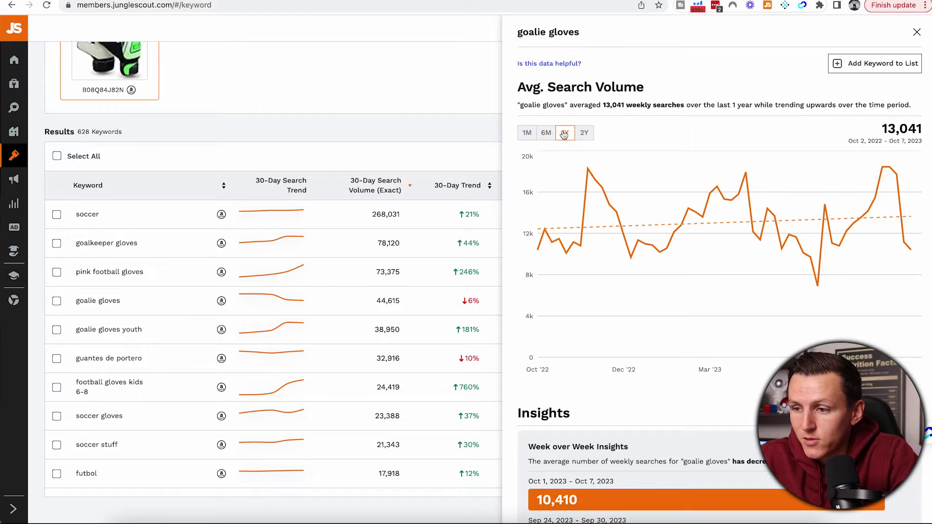
Request Jungle Scout's 2Y goalie gloves history, find it locked behind Pro, and return to the results
{"action": "left_click", "coordinate": [585, 134]}
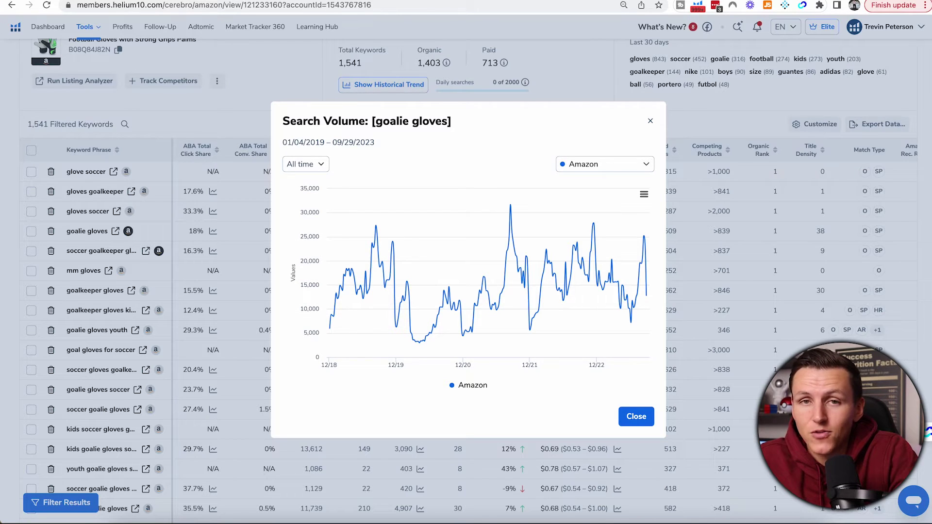
{"action": "left_click", "coordinate": [369, 1]}
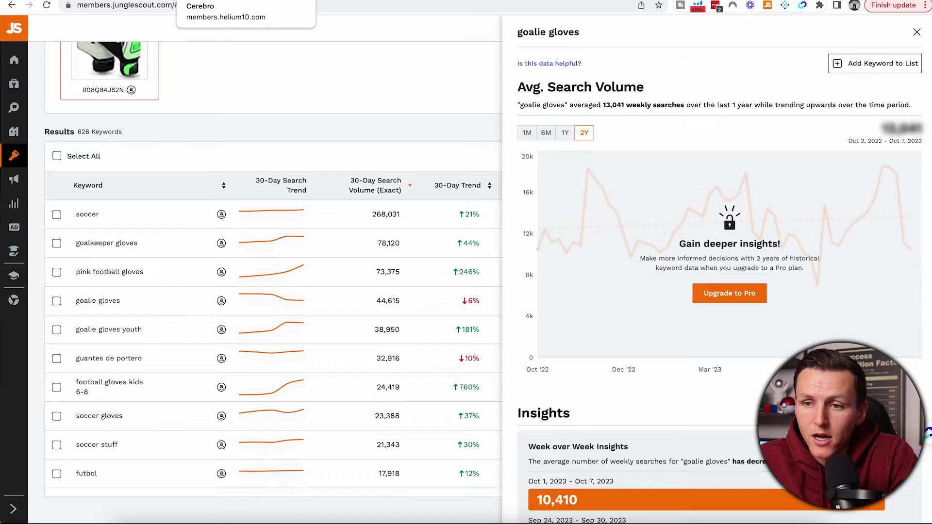
Go to the Cerebro page and close the goalie gloves search volume chart
{"action": "left_click", "coordinate": [233, 1]}
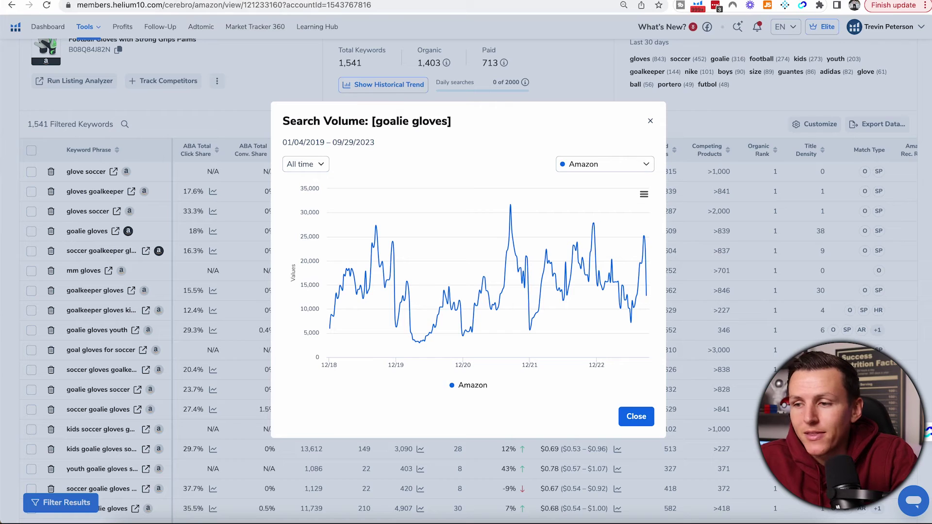
{"action": "left_click", "coordinate": [653, 118]}
{"action": "scroll", "coordinate": [325, 259], "scroll_direction": "up", "scroll_amount": 8}
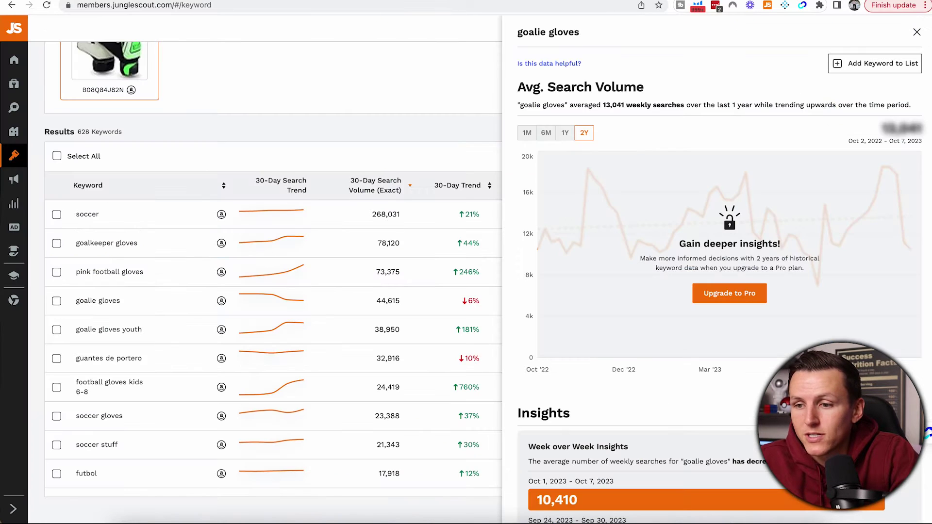
Close Jungle Scout's goalie gloves panel and go to the Amazon goalie gloves results
{"action": "left_click", "coordinate": [917, 32]}
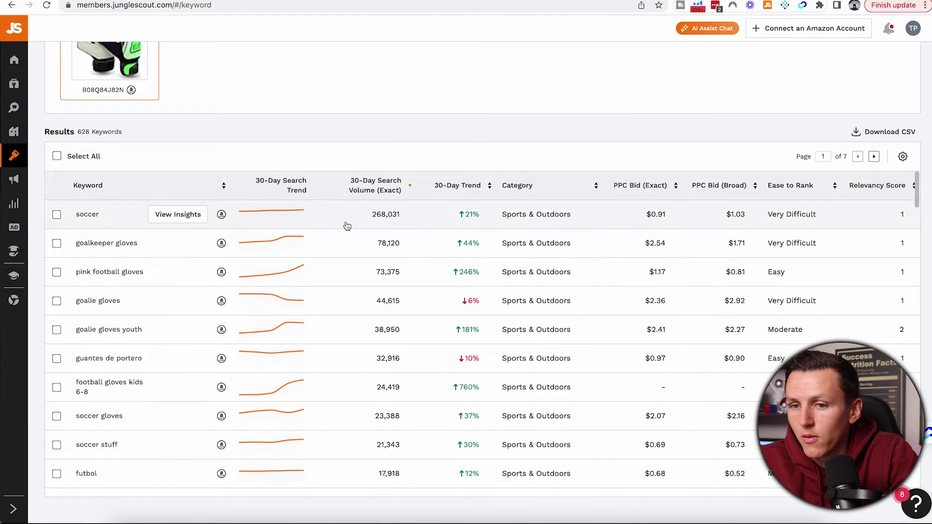
{"action": "scroll", "coordinate": [345, 225], "scroll_direction": "up", "scroll_amount": 10}
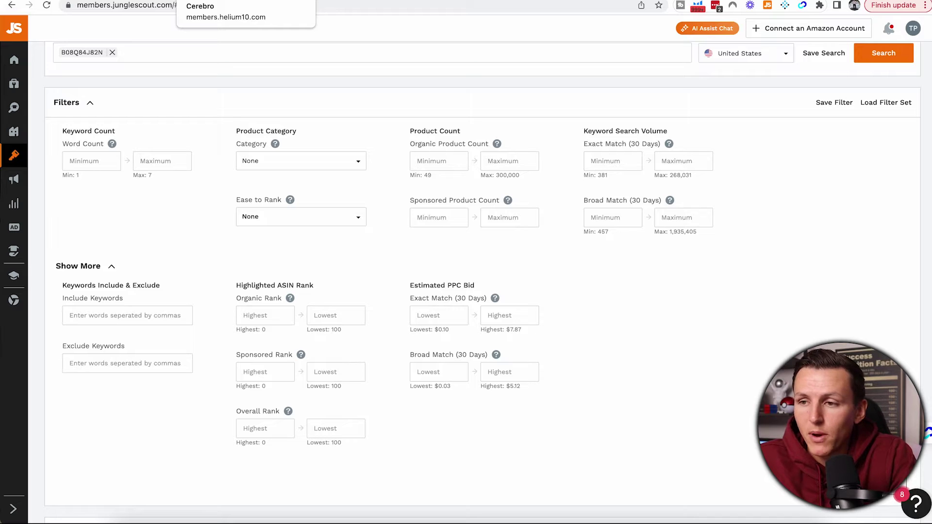
{"action": "left_click", "coordinate": [452, 1]}
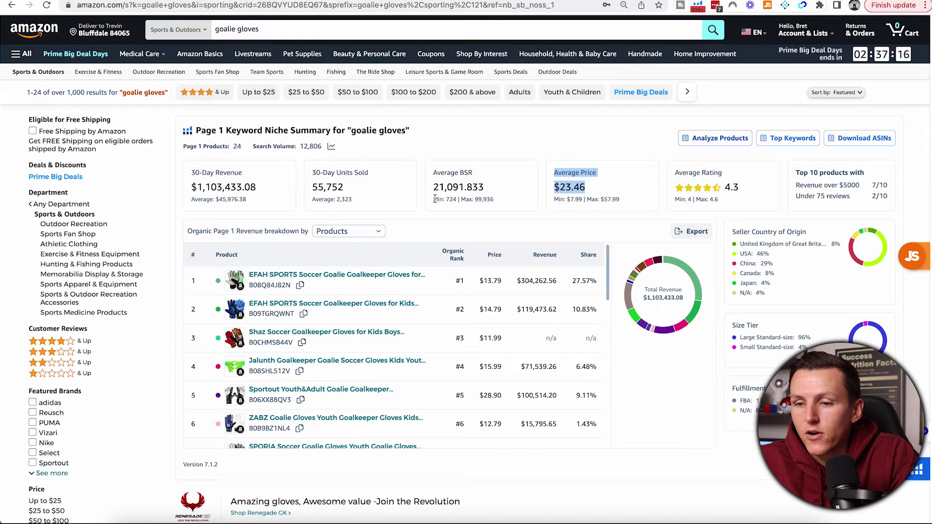
{"action": "left_click", "coordinate": [552, 125]}
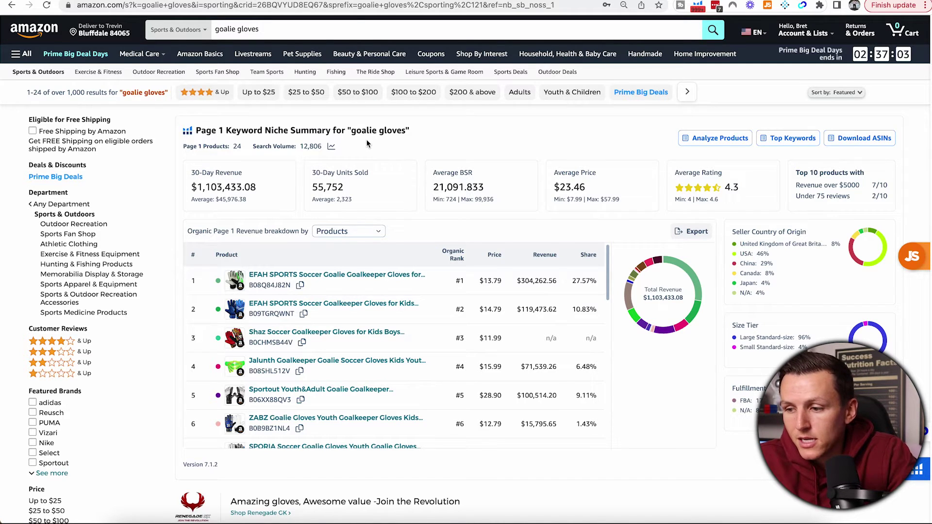
{"action": "scroll", "coordinate": [367, 143], "scroll_direction": "down", "scroll_amount": 1}
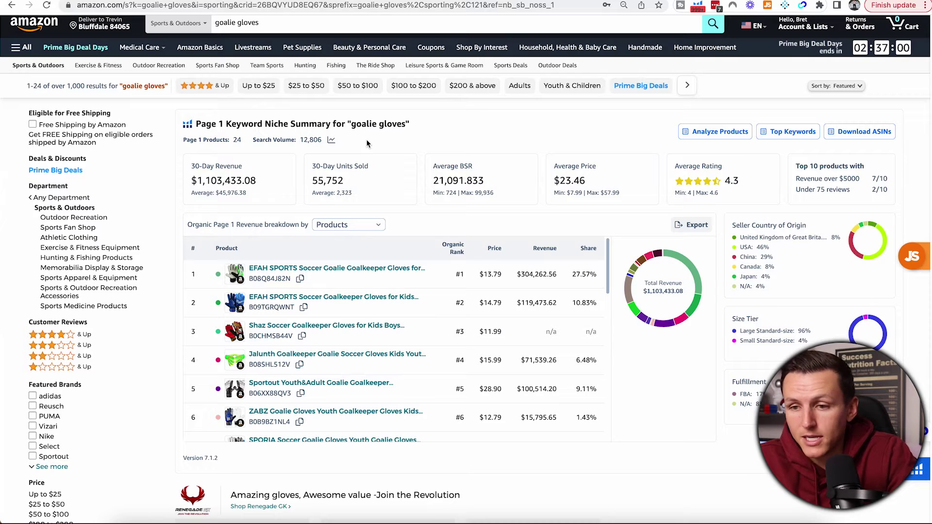
{"action": "scroll", "coordinate": [367, 143], "scroll_direction": "up", "scroll_amount": 1}
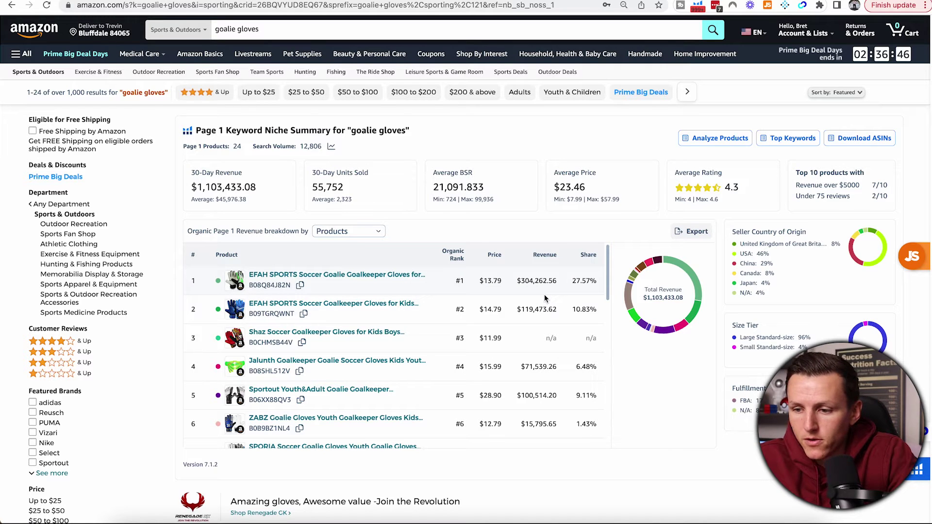
{"action": "scroll", "coordinate": [291, 320], "scroll_direction": "down", "scroll_amount": 5}
{"action": "scroll", "coordinate": [315, 305], "scroll_direction": "up", "scroll_amount": 5}
{"action": "scroll", "coordinate": [346, 292], "scroll_direction": "down", "scroll_amount": 4}
{"action": "scroll", "coordinate": [346, 292], "scroll_direction": "up", "scroll_amount": 4}
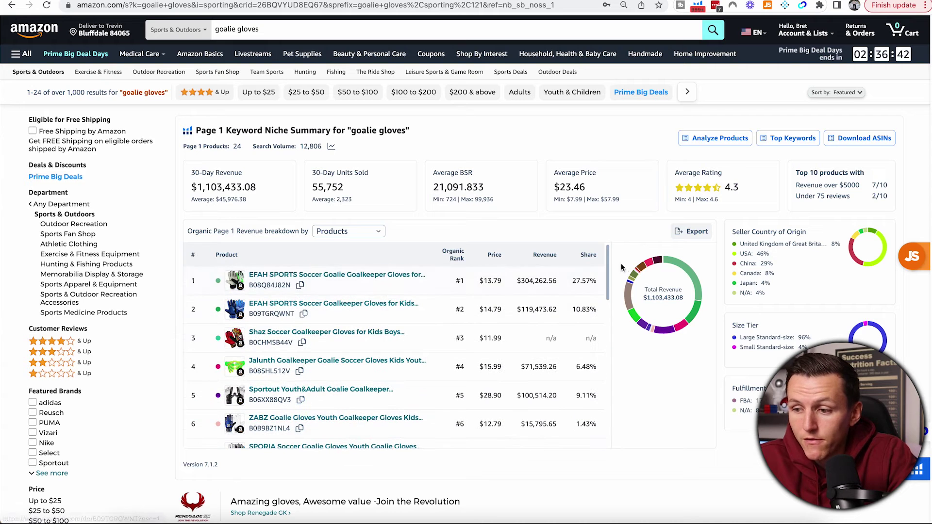
{"action": "scroll", "coordinate": [357, 315], "scroll_direction": "down", "scroll_amount": 6}
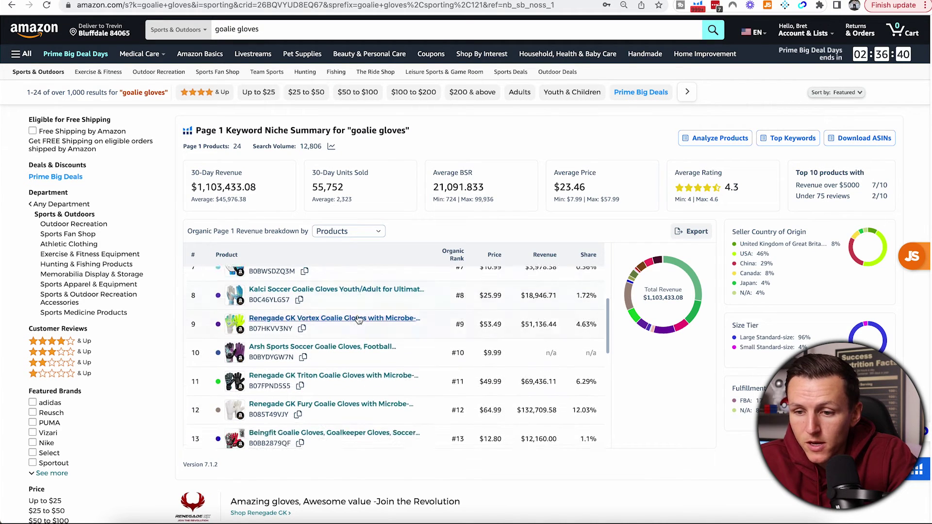
{"action": "scroll", "coordinate": [340, 306], "scroll_direction": "up", "scroll_amount": 6}
{"action": "scroll", "coordinate": [313, 295], "scroll_direction": "down", "scroll_amount": 1}
{"action": "scroll", "coordinate": [313, 294], "scroll_direction": "up", "scroll_amount": 1}
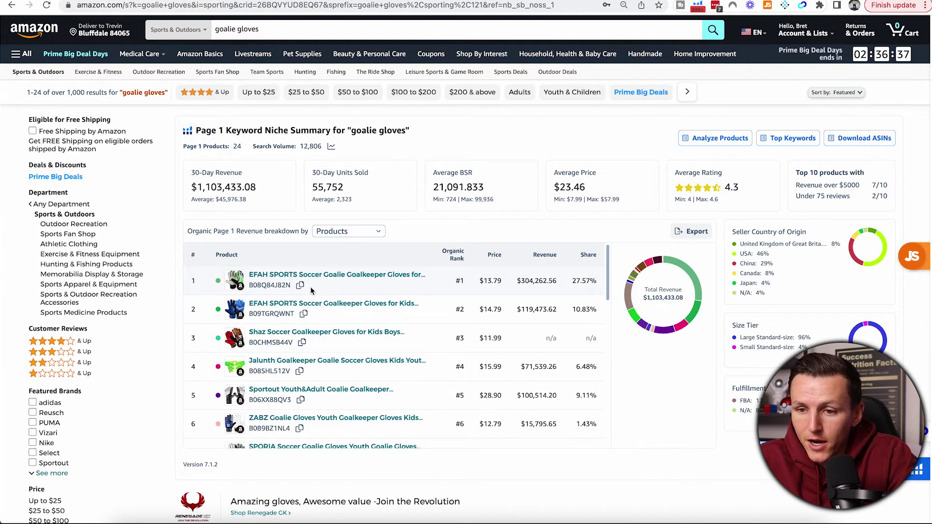
{"action": "left_click", "coordinate": [331, 146]}
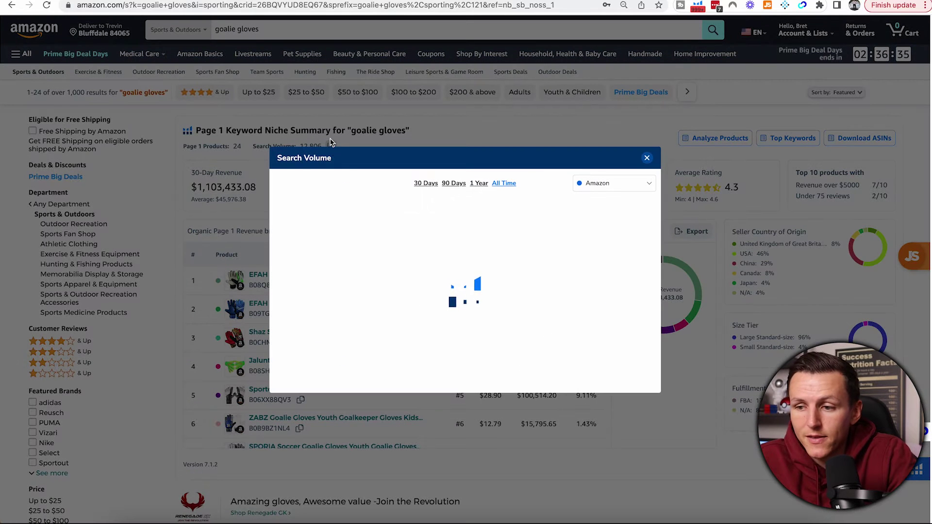
{"action": "left_click", "coordinate": [425, 185]}
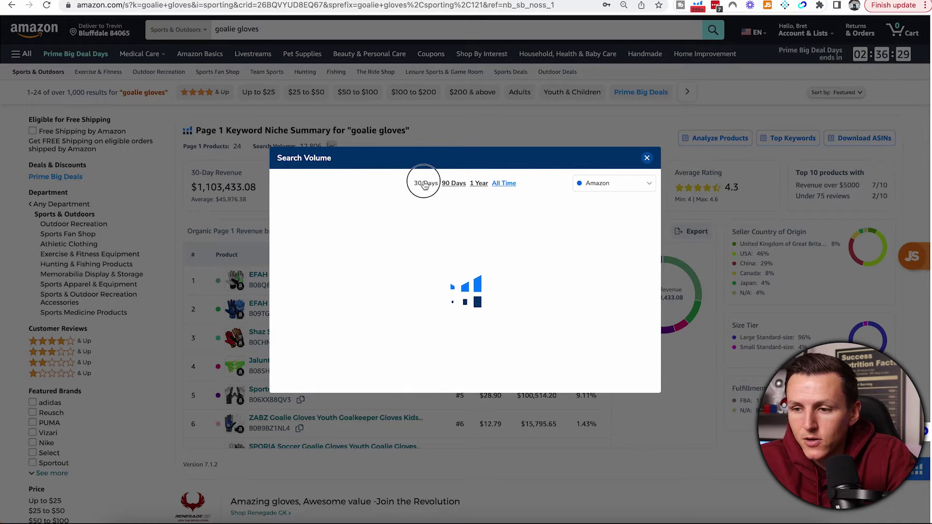
{"action": "left_click", "coordinate": [649, 160]}
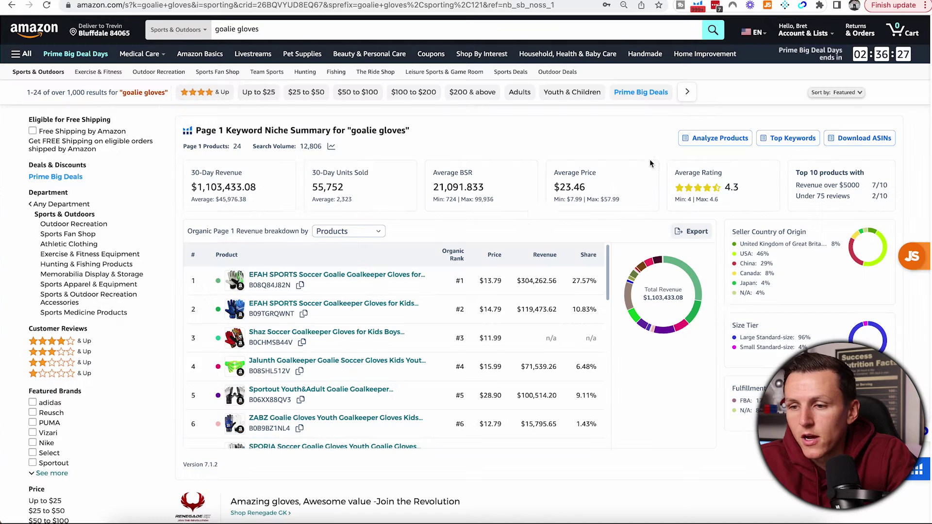
Run Xray on the goalie gloves results, select only the Sportout Kids gloves row, then close Xray
{"action": "left_click", "coordinate": [718, 140]}
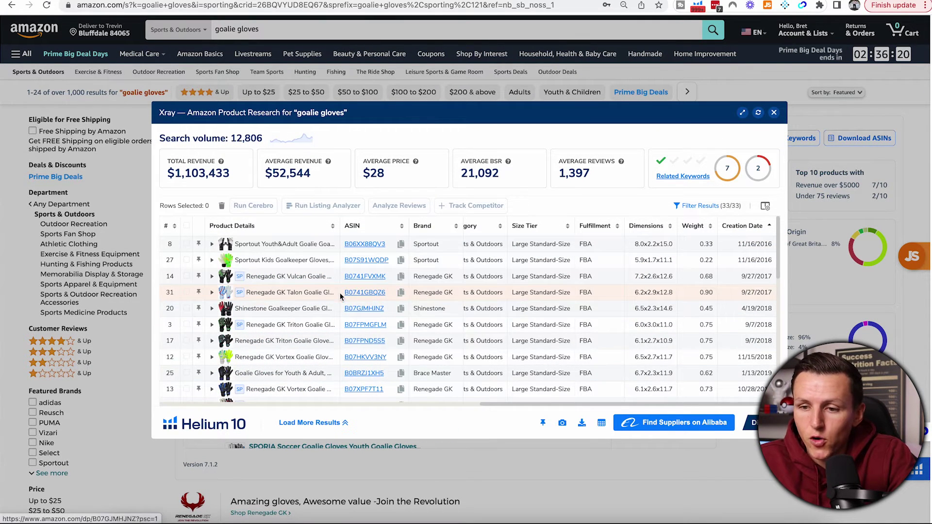
{"action": "scroll", "coordinate": [348, 243], "scroll_direction": "down", "scroll_amount": 1}
{"action": "scroll", "coordinate": [349, 244], "scroll_direction": "up", "scroll_amount": 1}
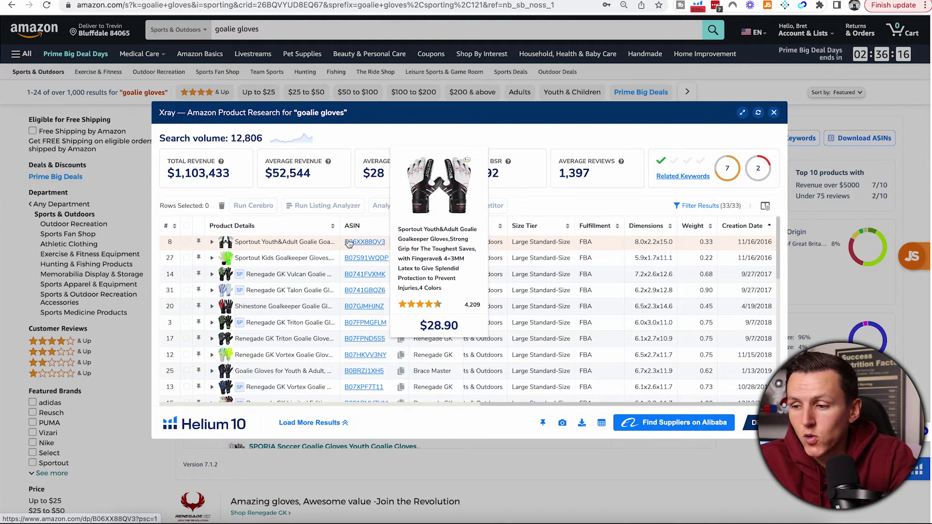
{"action": "mouse_move", "coordinate": [326, 310]}
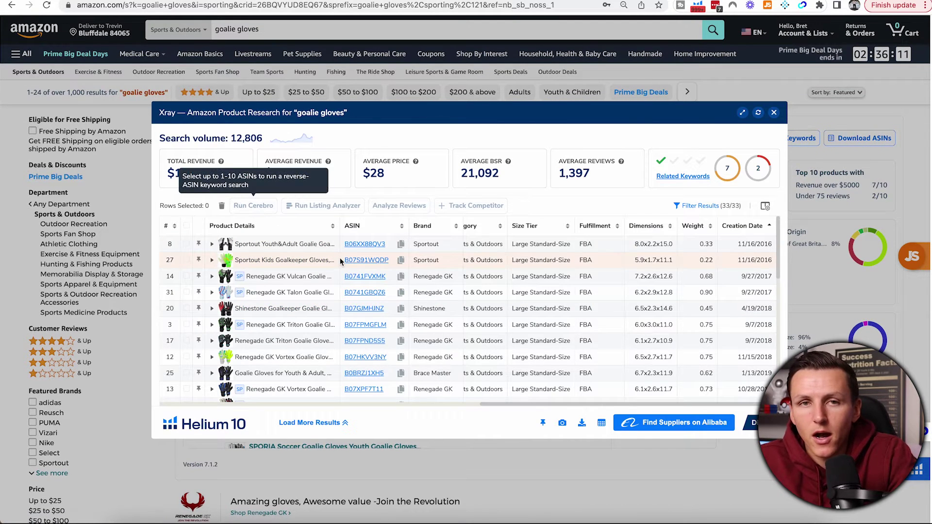
{"action": "left_click", "coordinate": [186, 260]}
{"action": "left_click", "coordinate": [186, 276]}
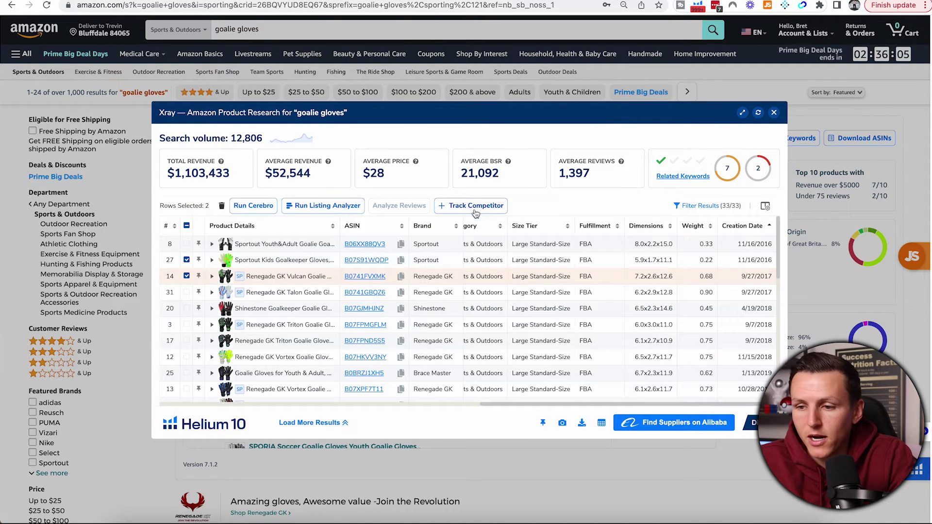
{"action": "left_click", "coordinate": [186, 277]}
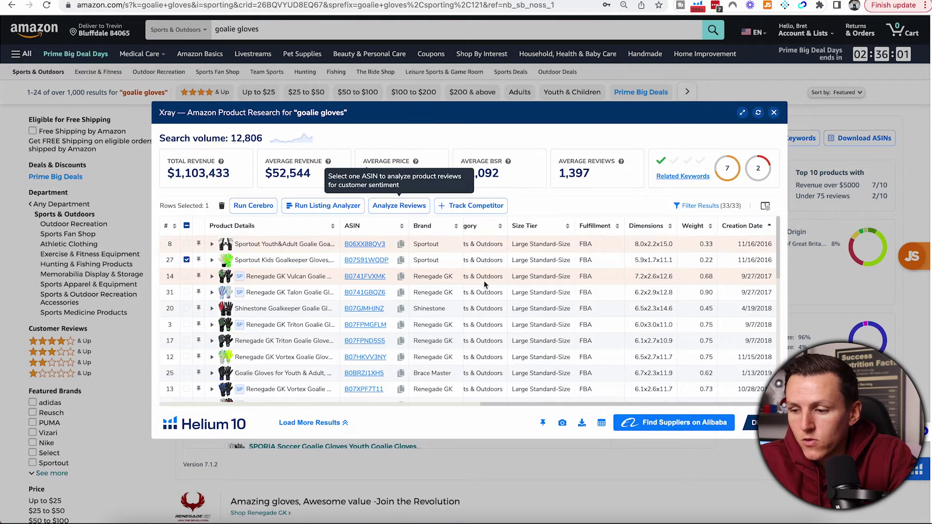
{"action": "left_click", "coordinate": [774, 113]}
{"action": "left_click", "coordinate": [768, 6]}
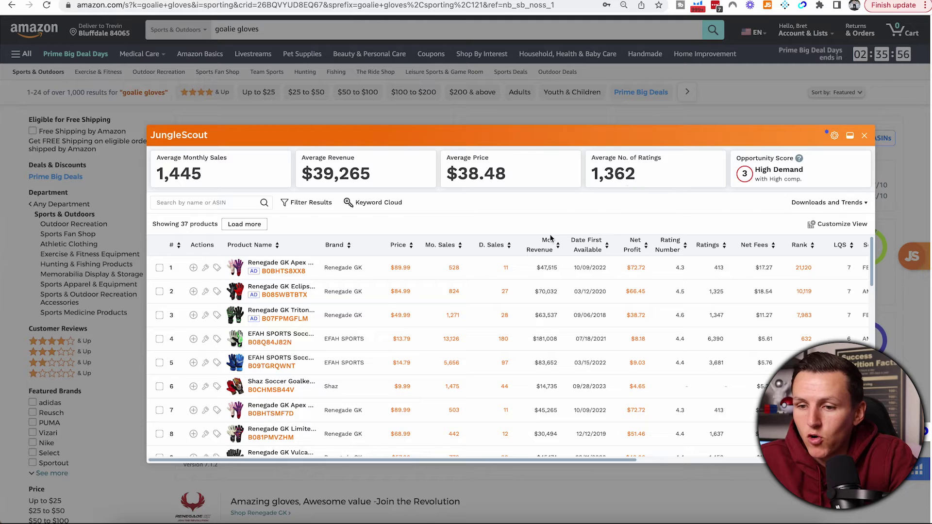
{"action": "scroll", "coordinate": [442, 340], "scroll_direction": "down", "scroll_amount": 2}
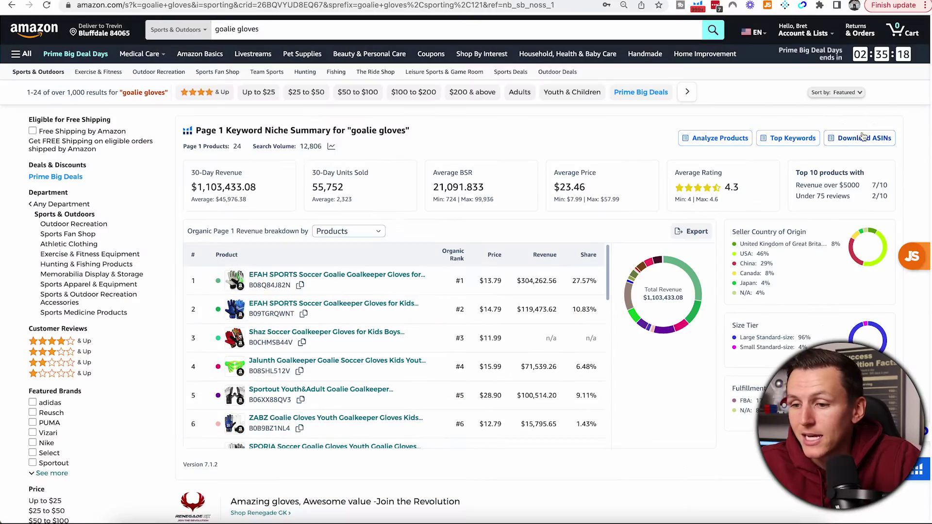
{"action": "scroll", "coordinate": [535, 316], "scroll_direction": "down", "scroll_amount": 2}
{"action": "scroll", "coordinate": [672, 301], "scroll_direction": "down", "scroll_amount": 2}
{"action": "mouse_move", "coordinate": [674, 287]}
{"action": "scroll", "coordinate": [675, 286], "scroll_direction": "up", "scroll_amount": 1}
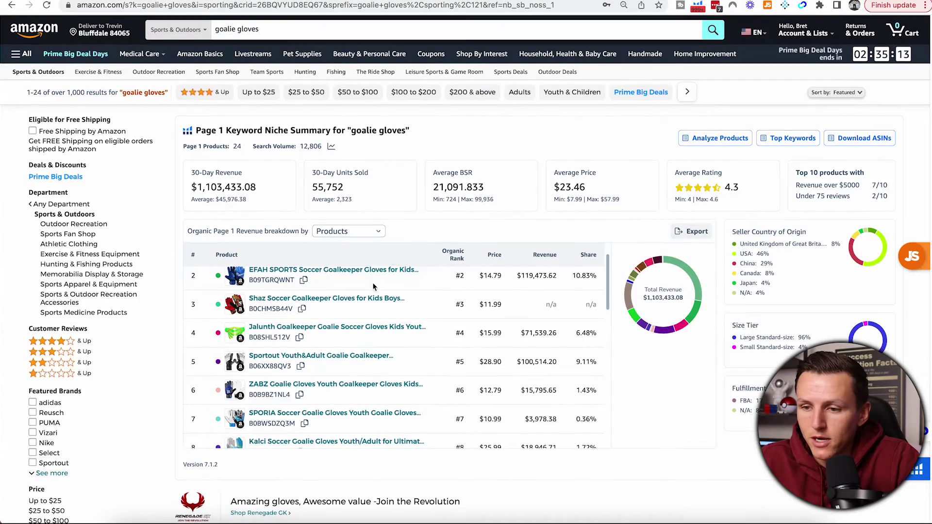
{"action": "scroll", "coordinate": [375, 235], "scroll_direction": "down", "scroll_amount": 1}
{"action": "scroll", "coordinate": [375, 235], "scroll_direction": "down", "scroll_amount": 5}
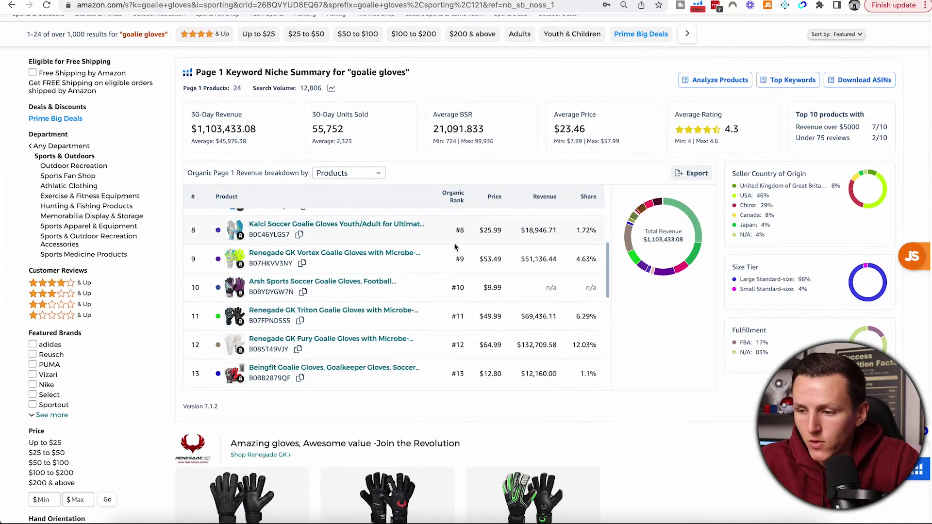
{"action": "scroll", "coordinate": [685, 364], "scroll_direction": "down", "scroll_amount": 1}
{"action": "scroll", "coordinate": [685, 364], "scroll_direction": "down", "scroll_amount": 9}
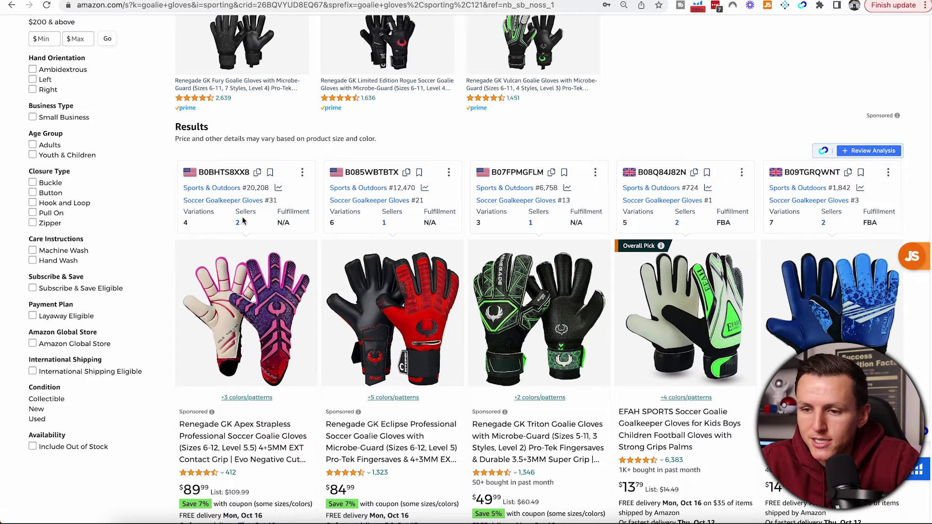
{"action": "left_click", "coordinate": [302, 172]}
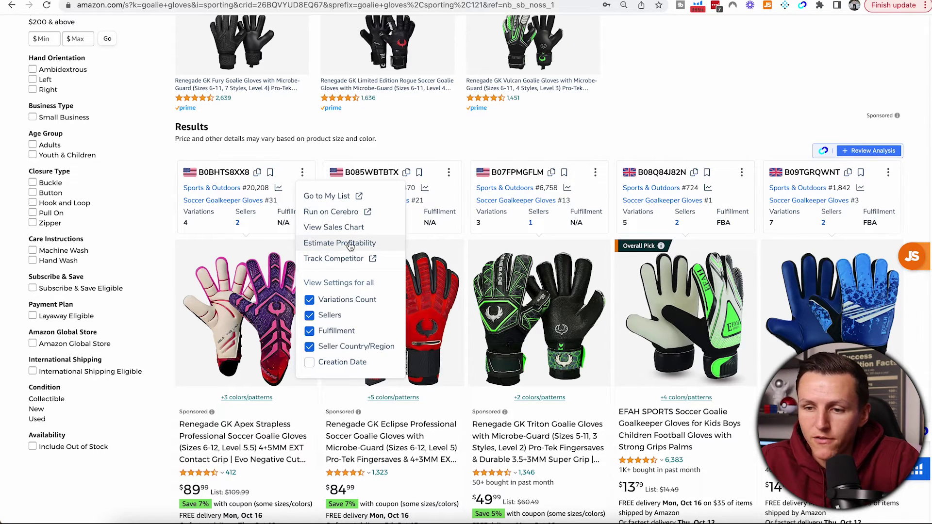
{"action": "left_click", "coordinate": [394, 142]}
{"action": "scroll", "coordinate": [369, 194], "scroll_direction": "down", "scroll_amount": 7}
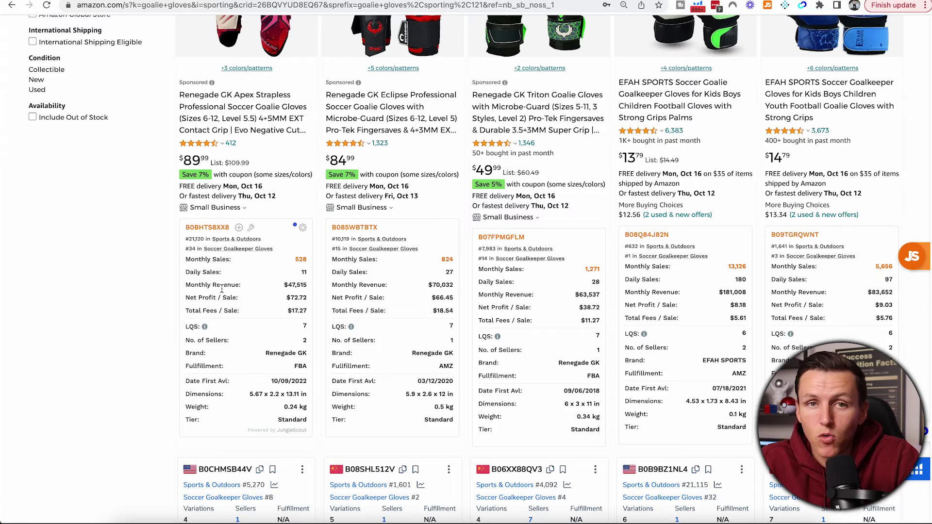
{"action": "scroll", "coordinate": [222, 289], "scroll_direction": "up", "scroll_amount": 8}
{"action": "scroll", "coordinate": [221, 324], "scroll_direction": "down", "scroll_amount": 7}
{"action": "scroll", "coordinate": [221, 324], "scroll_direction": "down", "scroll_amount": 2}
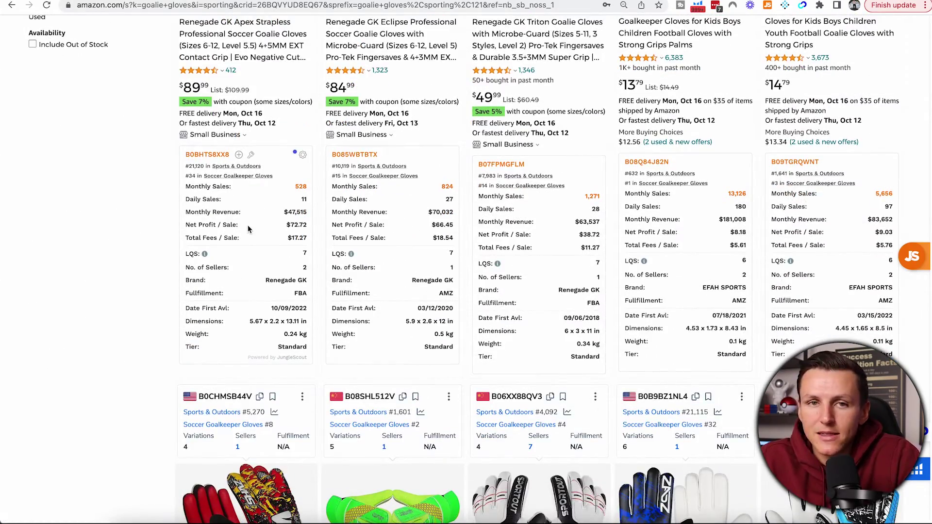
{"action": "scroll", "coordinate": [353, 163], "scroll_direction": "up", "scroll_amount": 15}
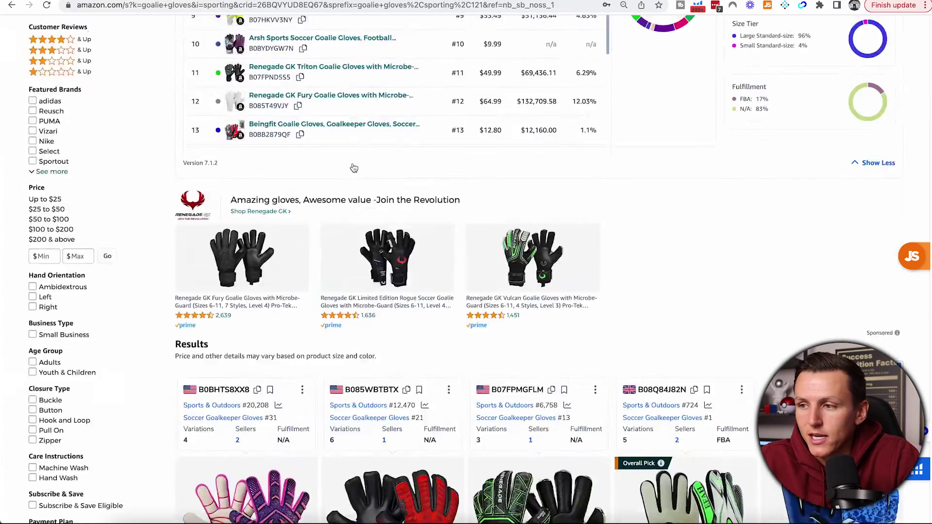
{"action": "left_click", "coordinate": [698, 8]}
{"action": "left_click", "coordinate": [583, 236]}
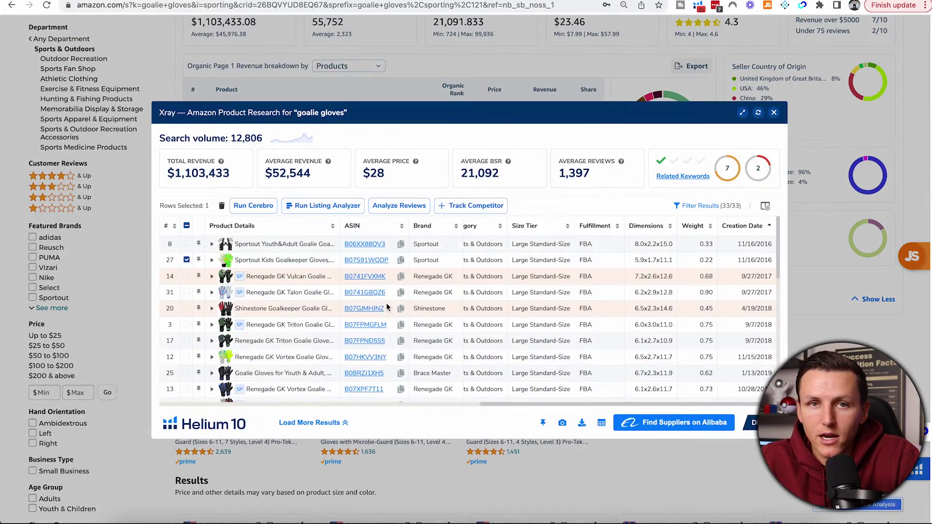
{"action": "left_click", "coordinate": [774, 113]}
{"action": "scroll", "coordinate": [437, 243], "scroll_direction": "down", "scroll_amount": 2}
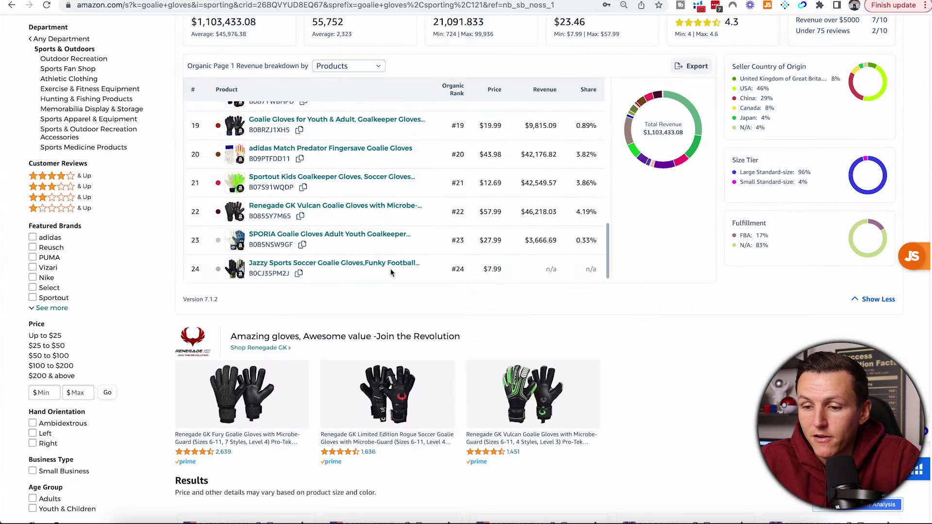
{"action": "scroll", "coordinate": [430, 312], "scroll_direction": "up", "scroll_amount": 3}
{"action": "scroll", "coordinate": [430, 312], "scroll_direction": "up", "scroll_amount": 7}
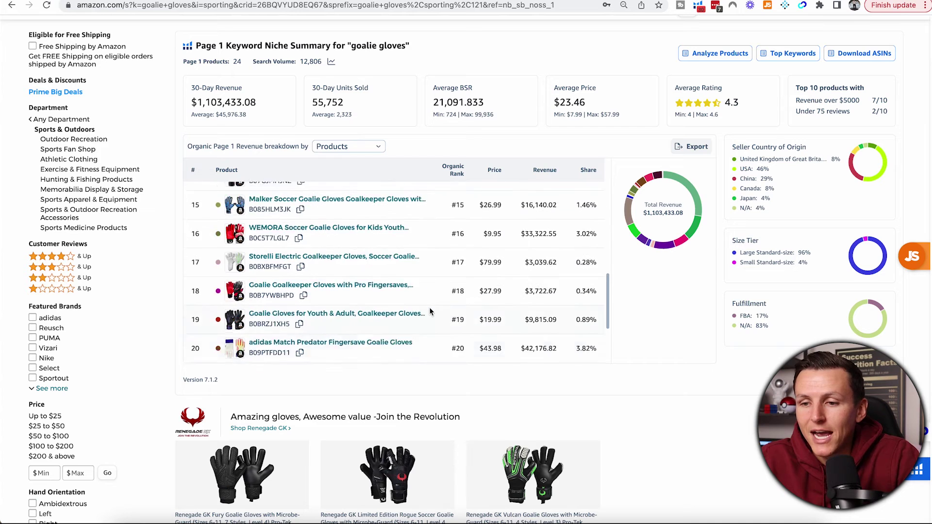
{"action": "scroll", "coordinate": [430, 312], "scroll_direction": "up", "scroll_amount": 3}
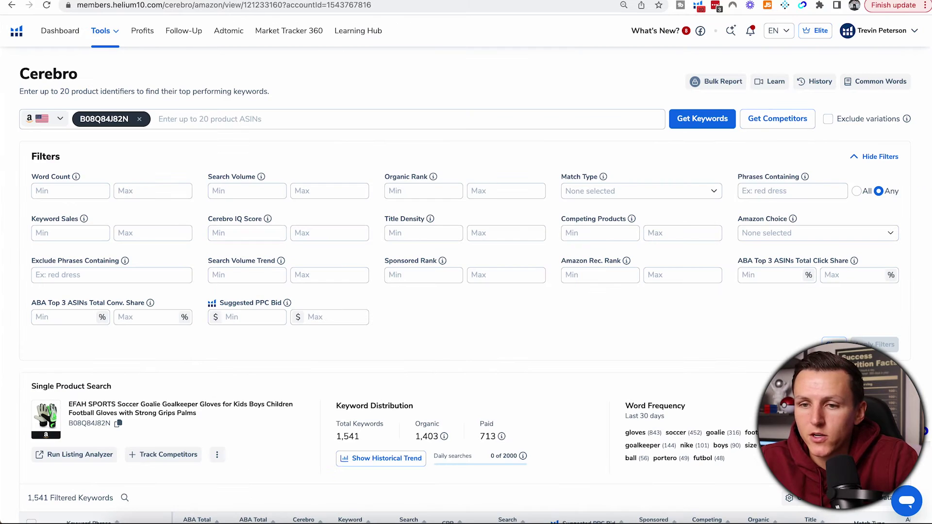
Open the Helium 10 Tools menu to browse the full list of tools
{"action": "left_click", "coordinate": [110, 33]}
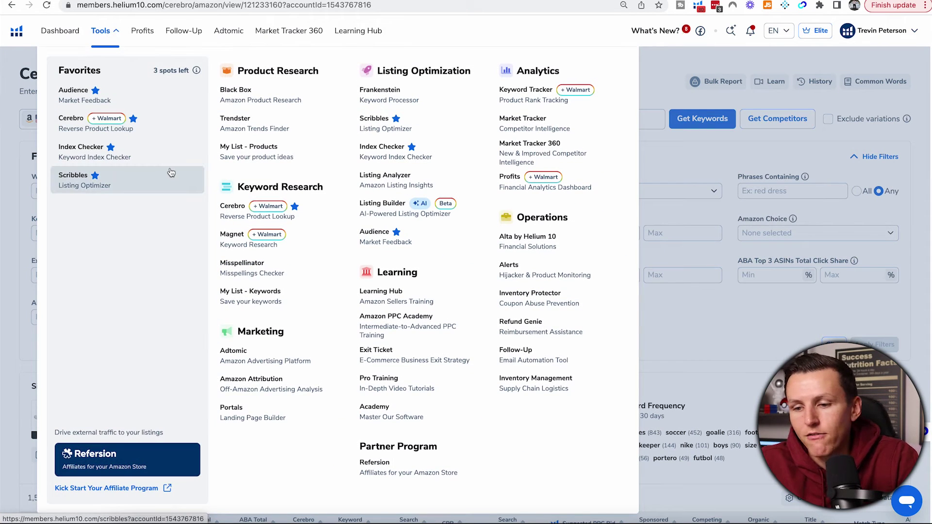